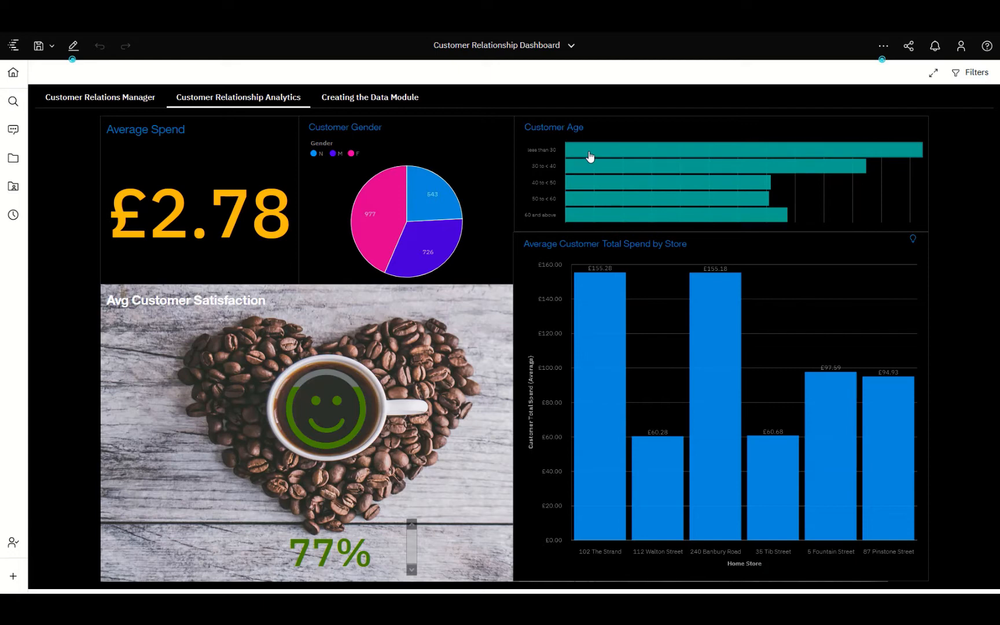
Step: Start a new exploration from the Average Customer Total Spend by Store chart and dismiss the notice about custom properties
mouse_move(591, 155)
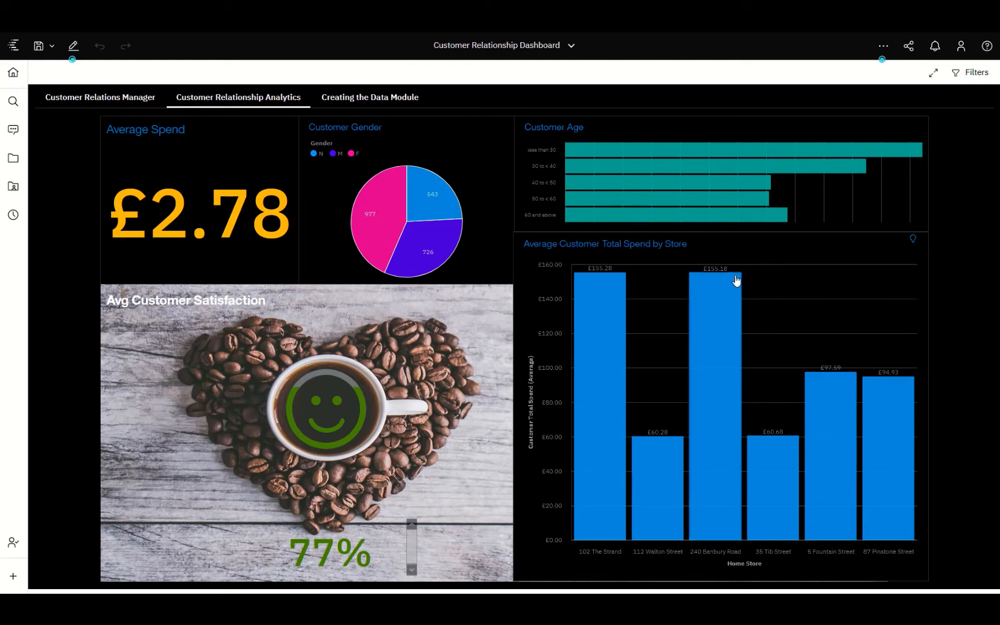
click(785, 271)
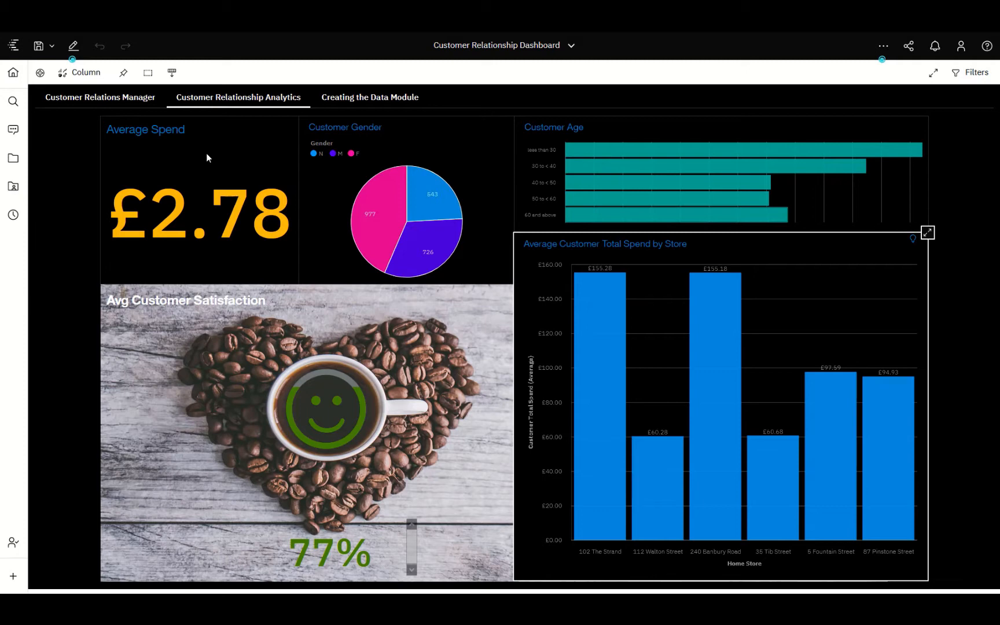
click(40, 72)
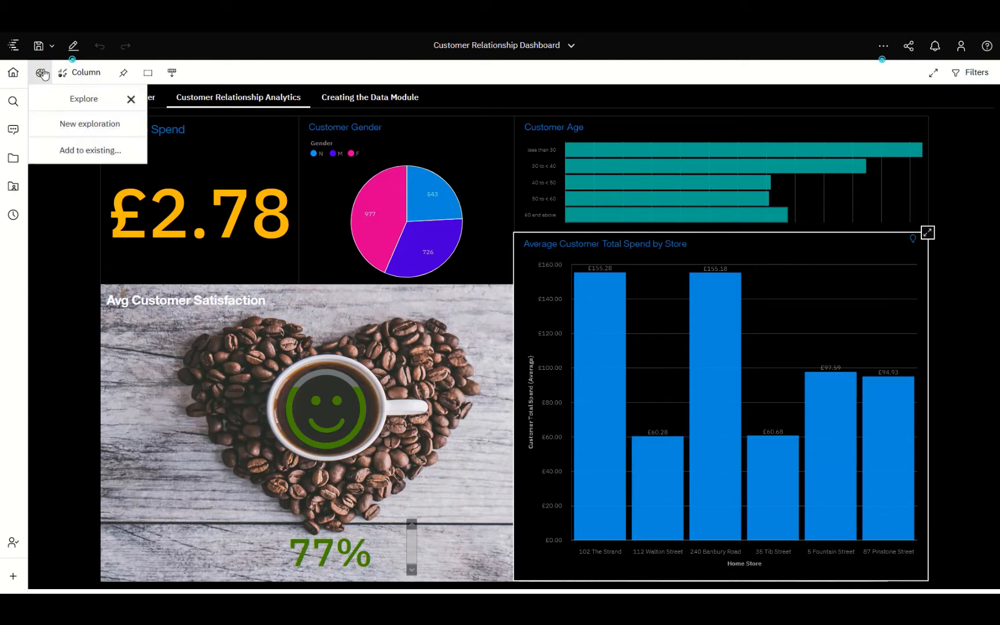
click(97, 130)
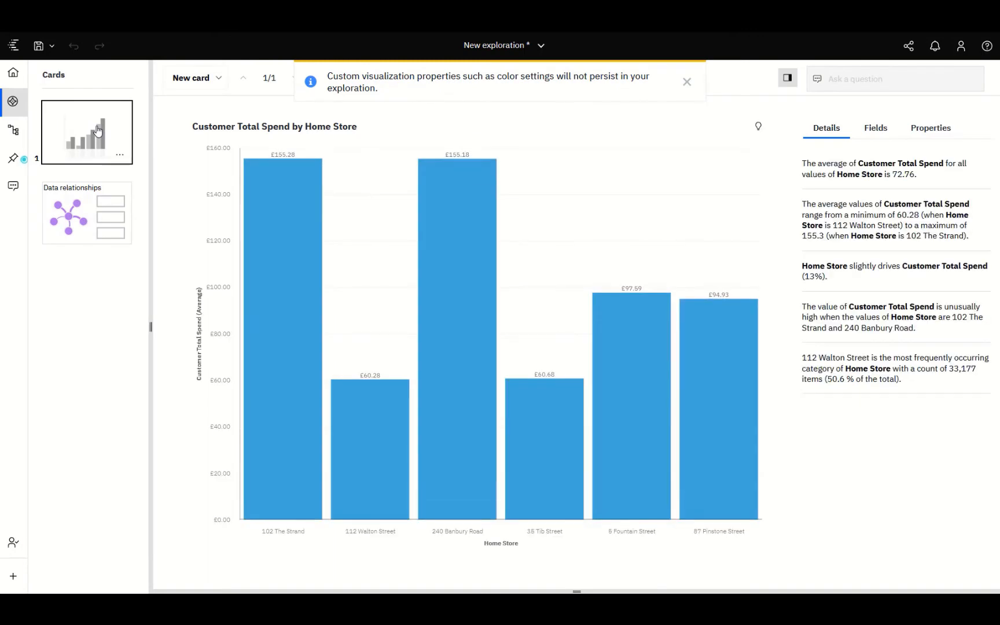
click(687, 82)
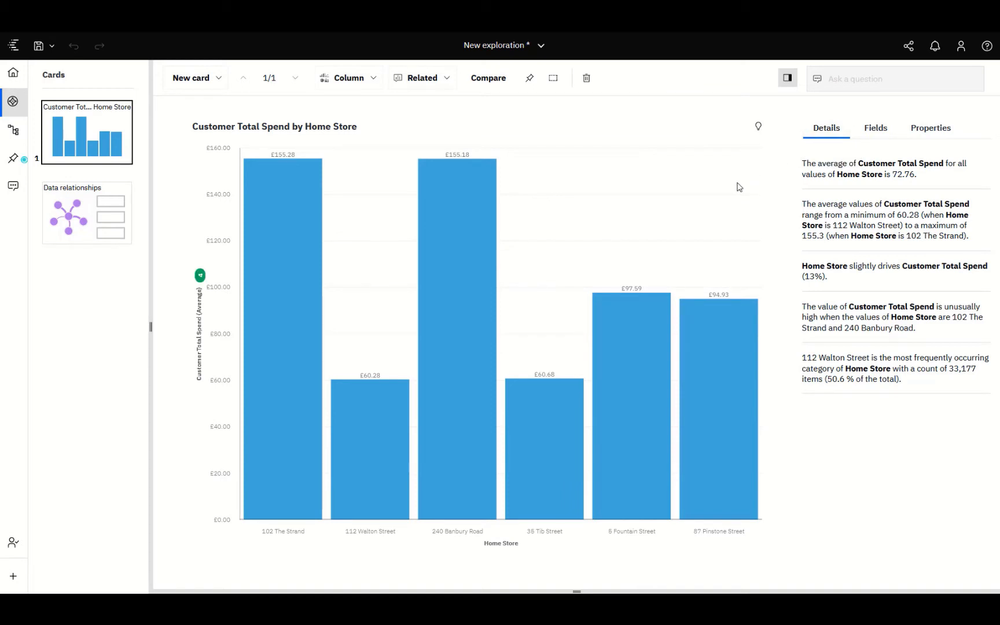
Step: Read the written insights on how Home Store affects Customer Total Spend and compare them with the store columns
drag(812, 307, 835, 307)
click(854, 323)
drag(804, 358, 874, 357)
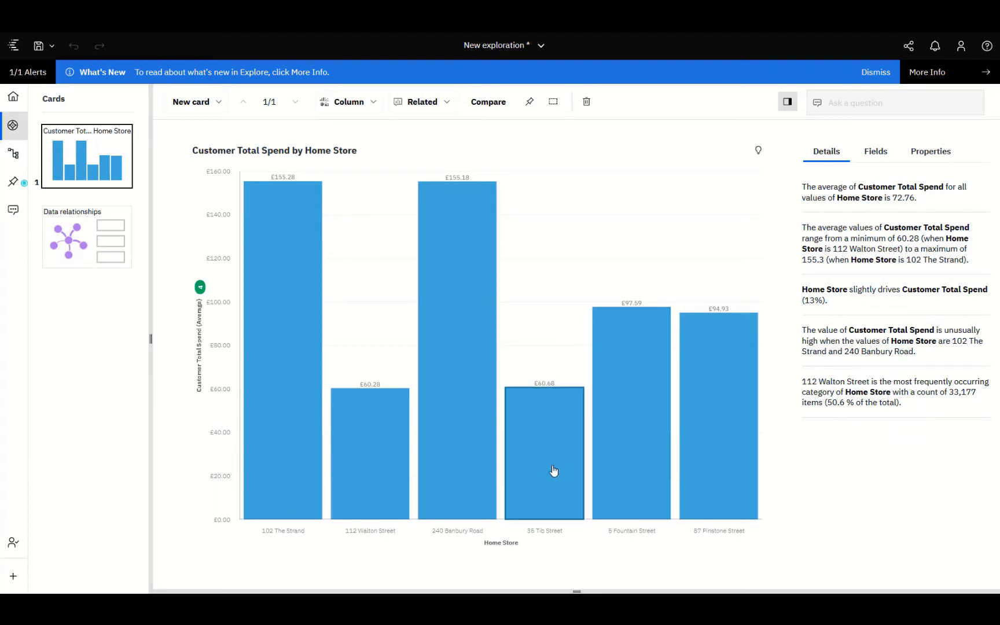
mouse_move(387, 464)
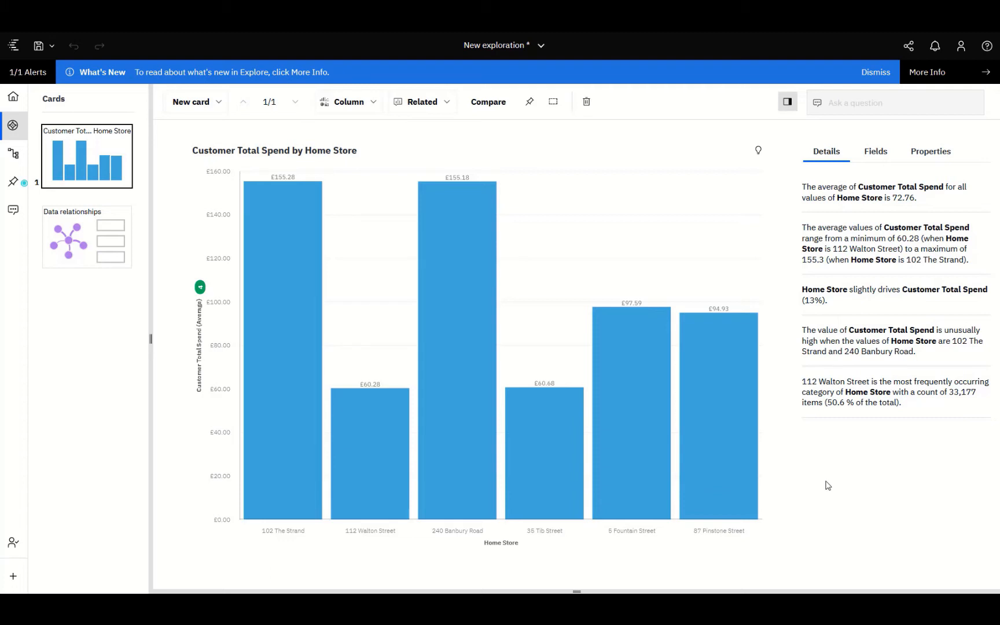
Step: Browse the full list of visualizations related to the Customer Total Spend by Home Store chart
click(430, 103)
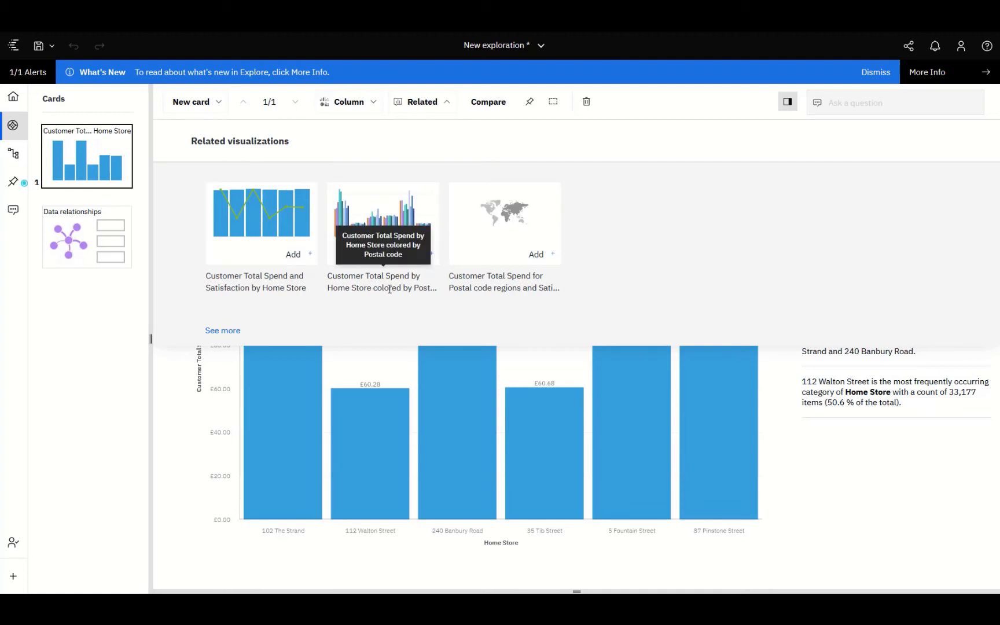
click(213, 331)
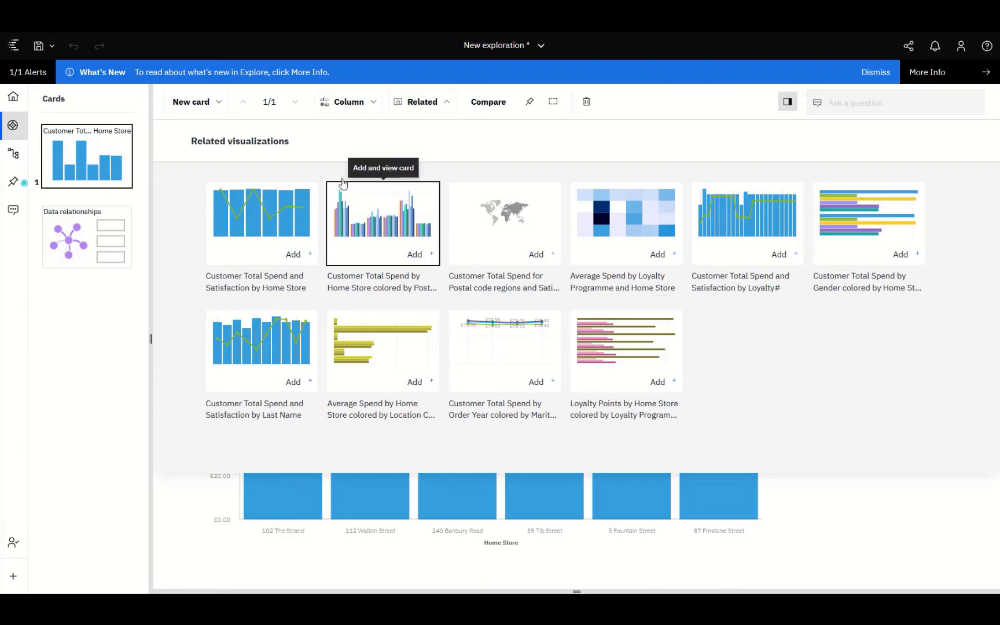
click(437, 103)
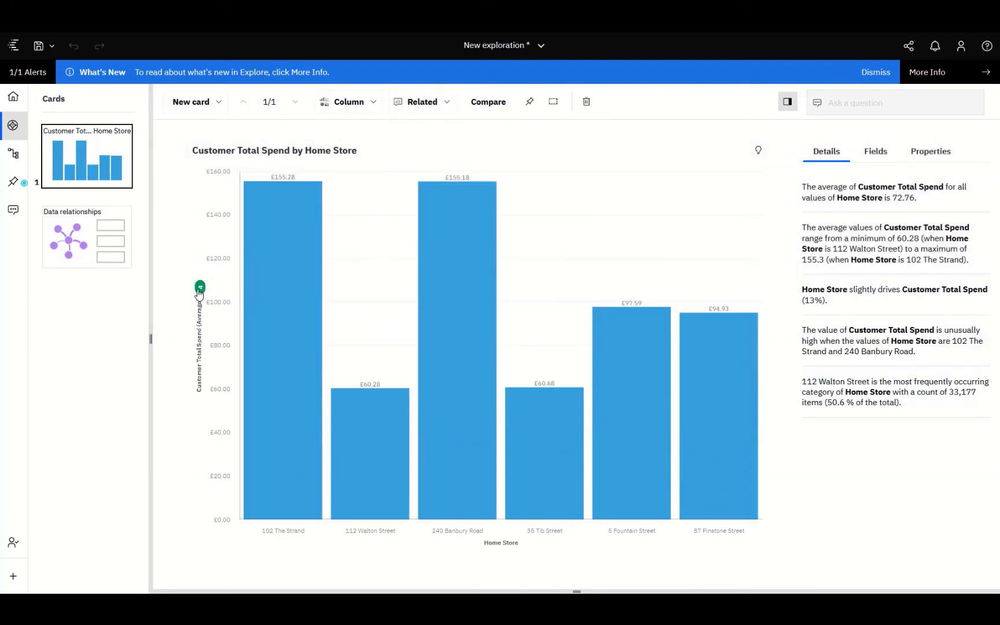
Step: Check which fields correlate with Customer Total Spend and view the comparison options for the chart
mouse_move(199, 292)
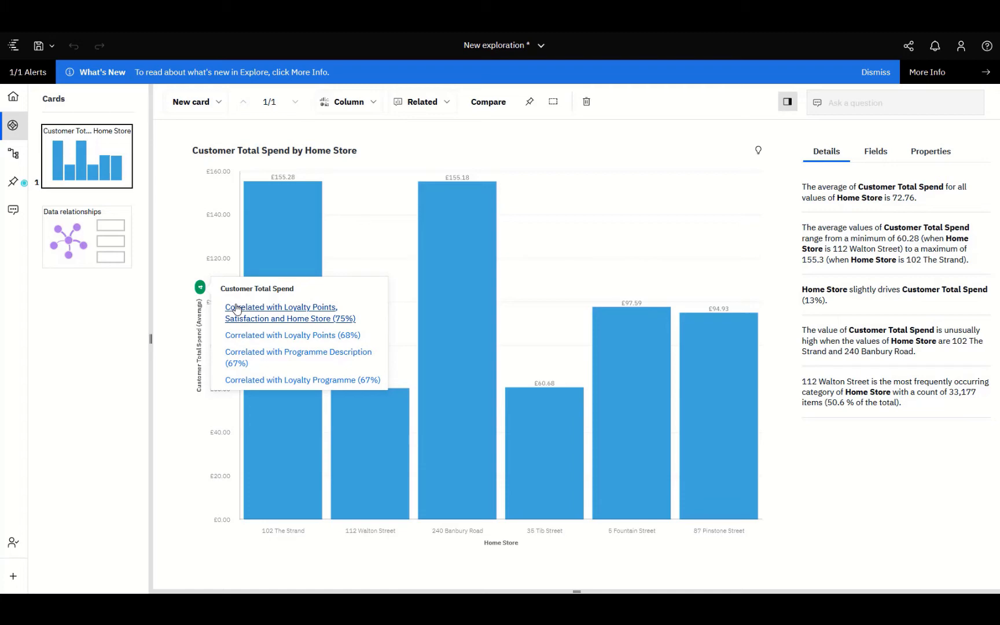
click(487, 102)
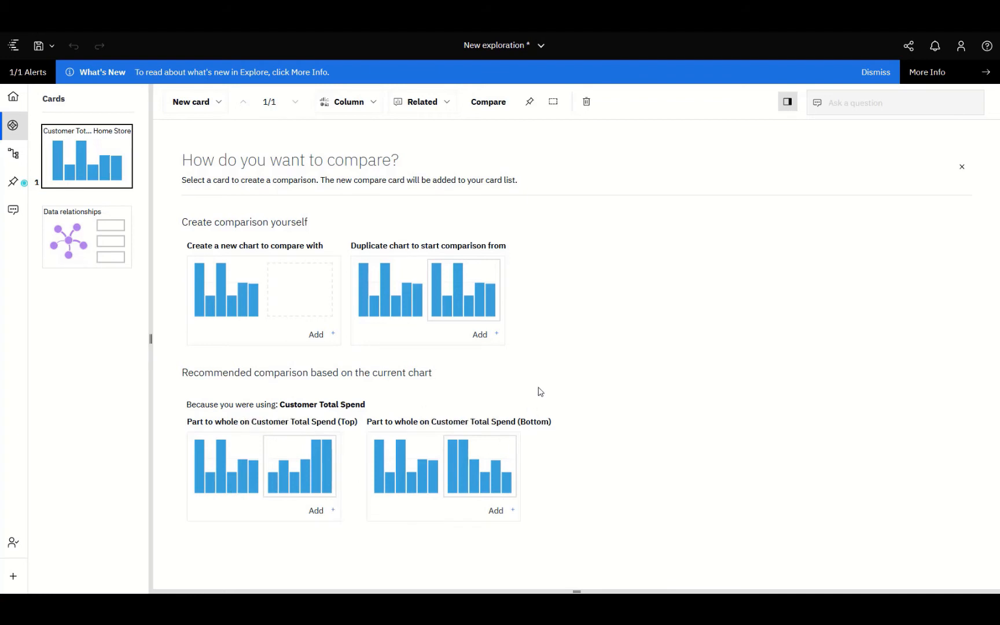
Step: Build the data relationships diagram starting from Customer Total Spend and inspect the strength of its links
click(81, 243)
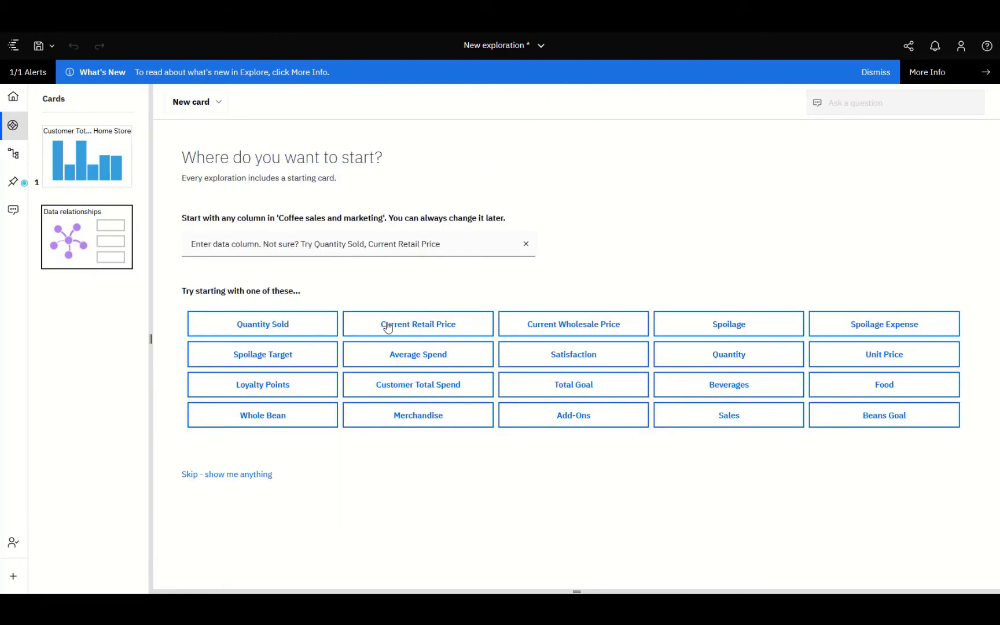
click(450, 390)
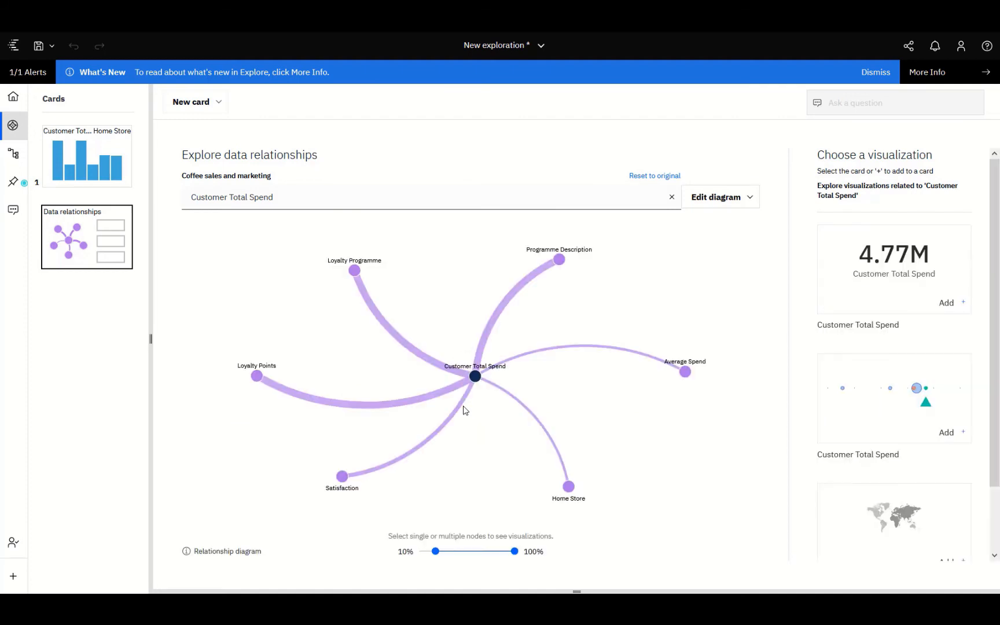
mouse_move(474, 376)
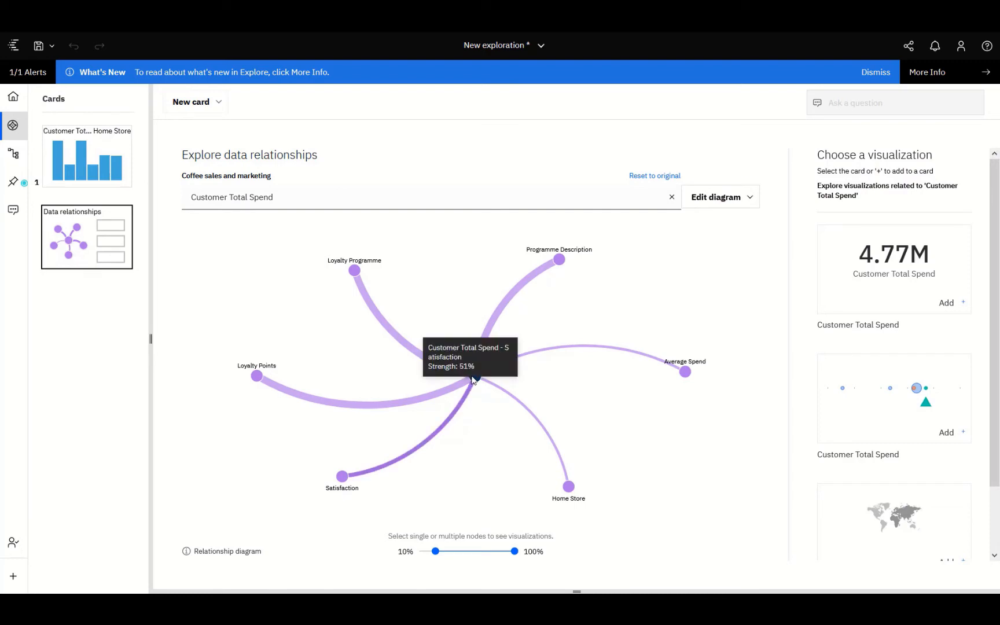
mouse_move(424, 402)
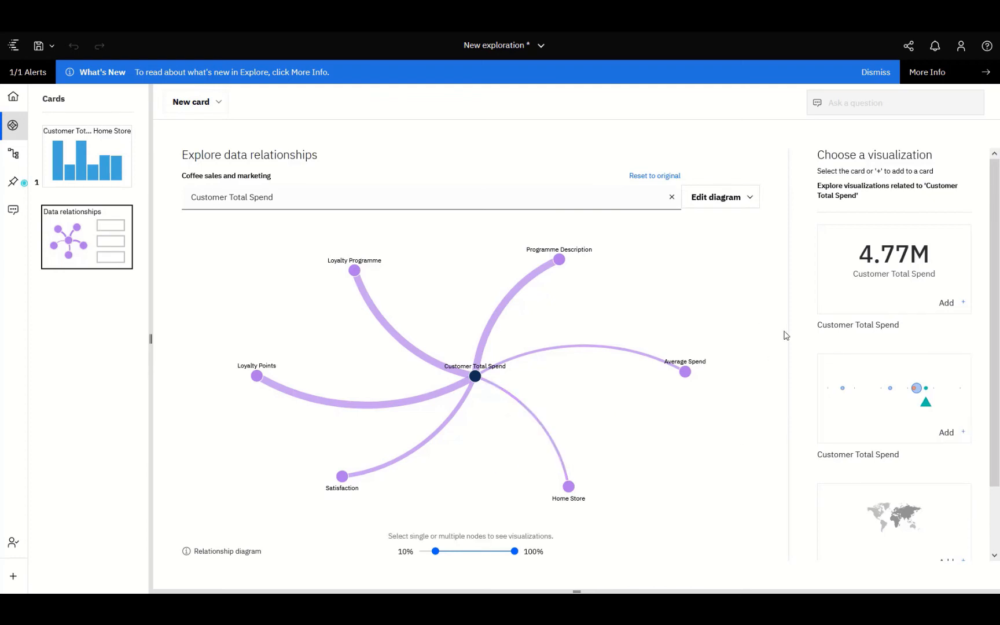
Step: Add the Customer Total Spend driver analysis as a card and preview the combination of Loyalty Points, Satisfaction and Home Store
click(877, 375)
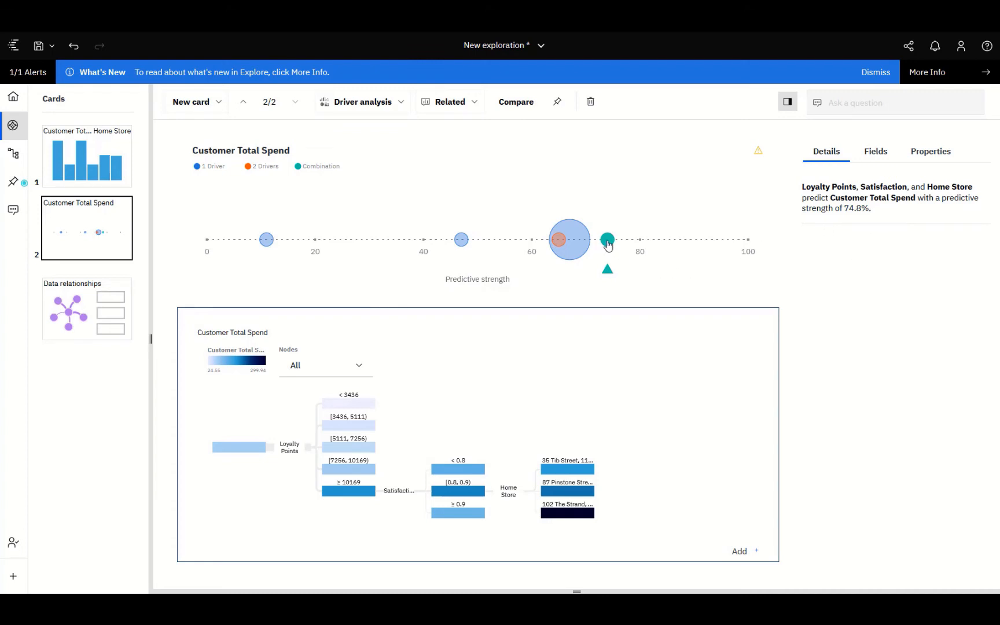
mouse_move(607, 244)
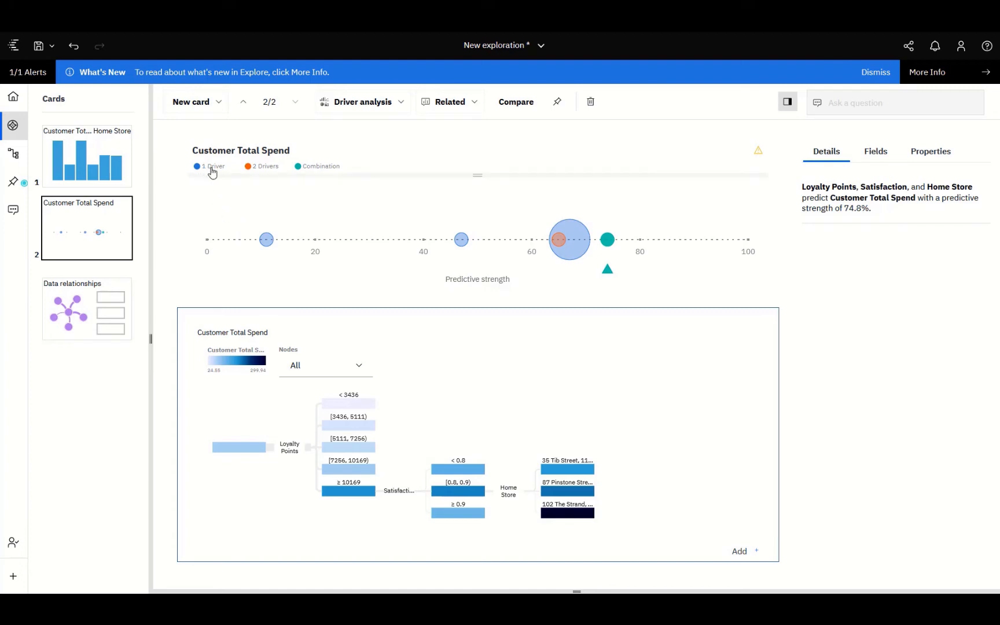
mouse_move(461, 243)
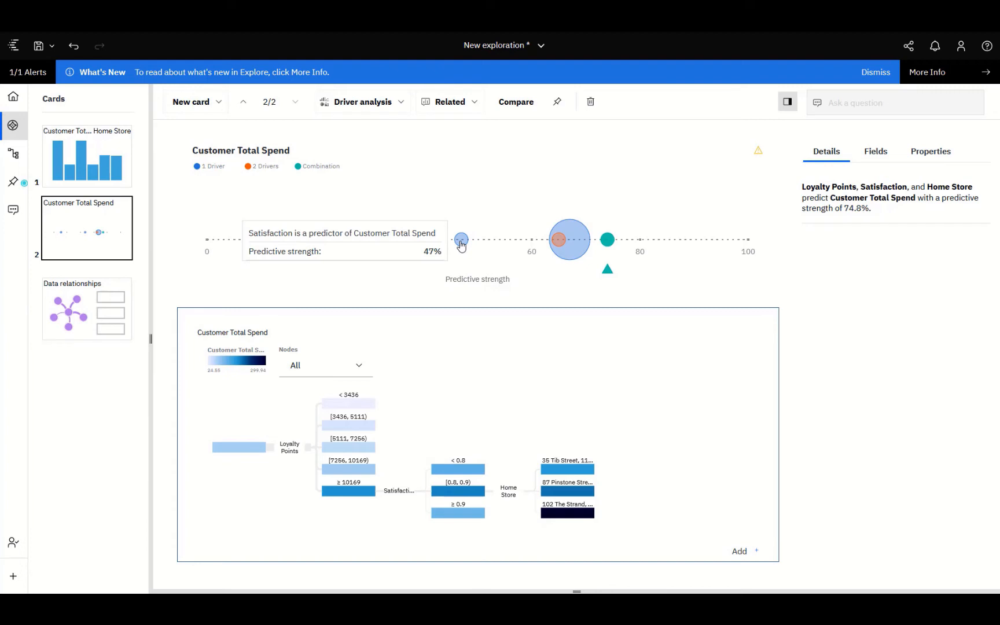
click(421, 287)
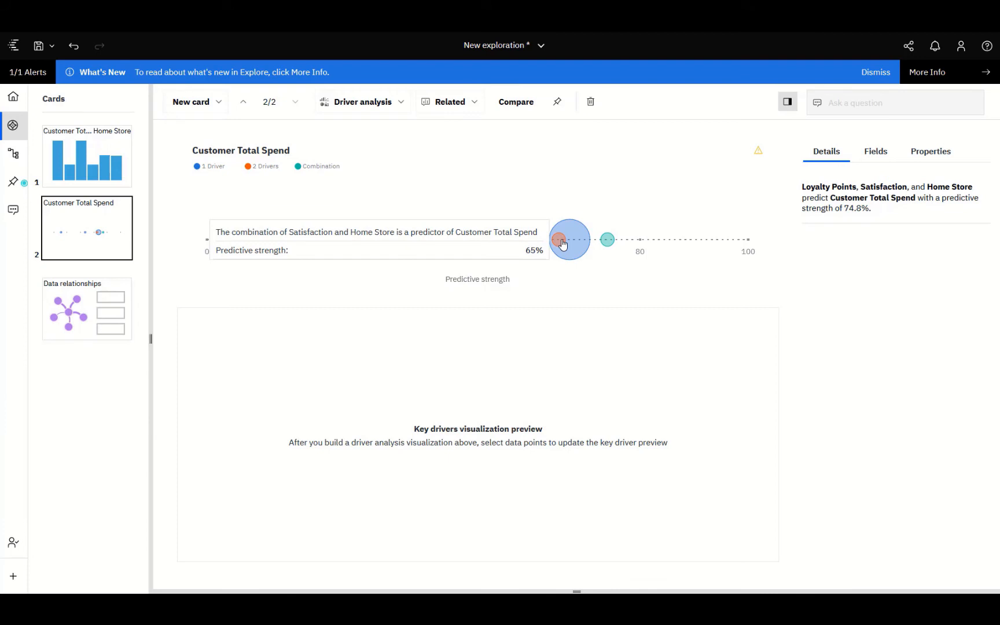
click(607, 239)
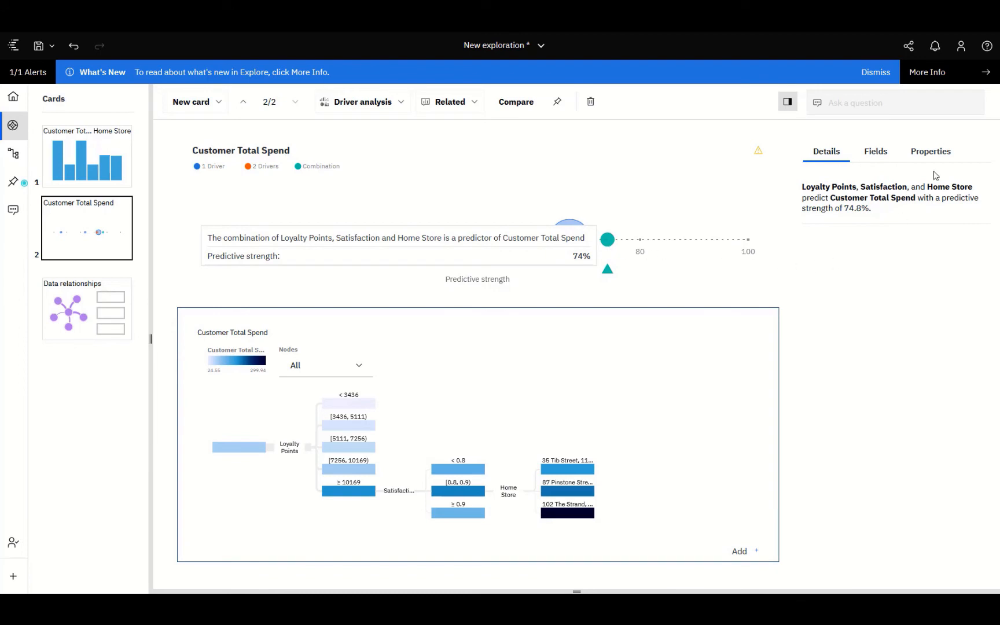
Step: Exclude Loyalty Points and Programme Description from the scope of the Customer Total Spend driver analysis
click(878, 153)
click(967, 205)
click(919, 175)
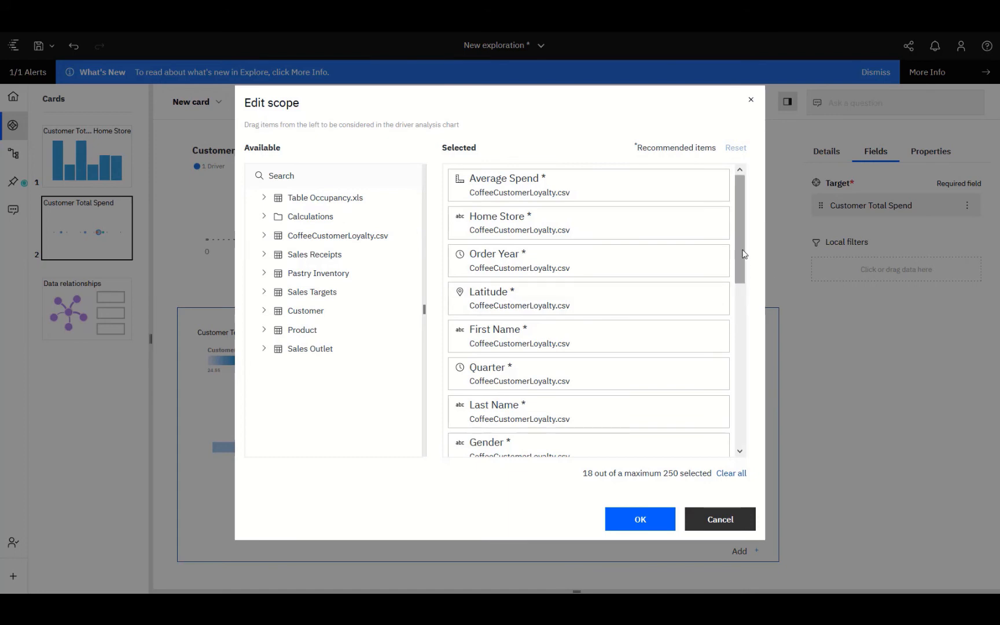
scroll(729, 272, down, 5)
click(717, 285)
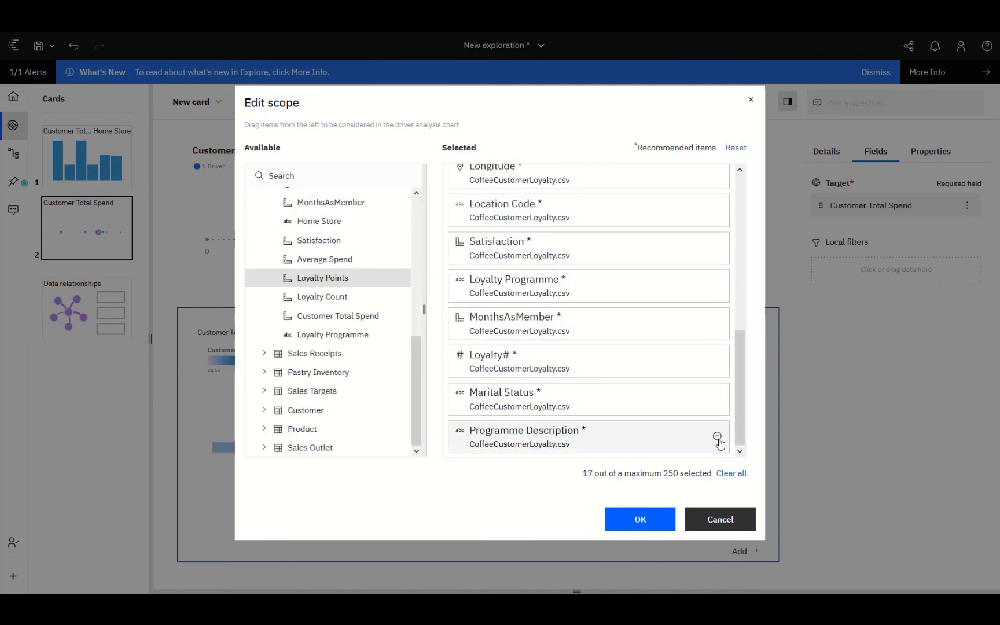
click(717, 436)
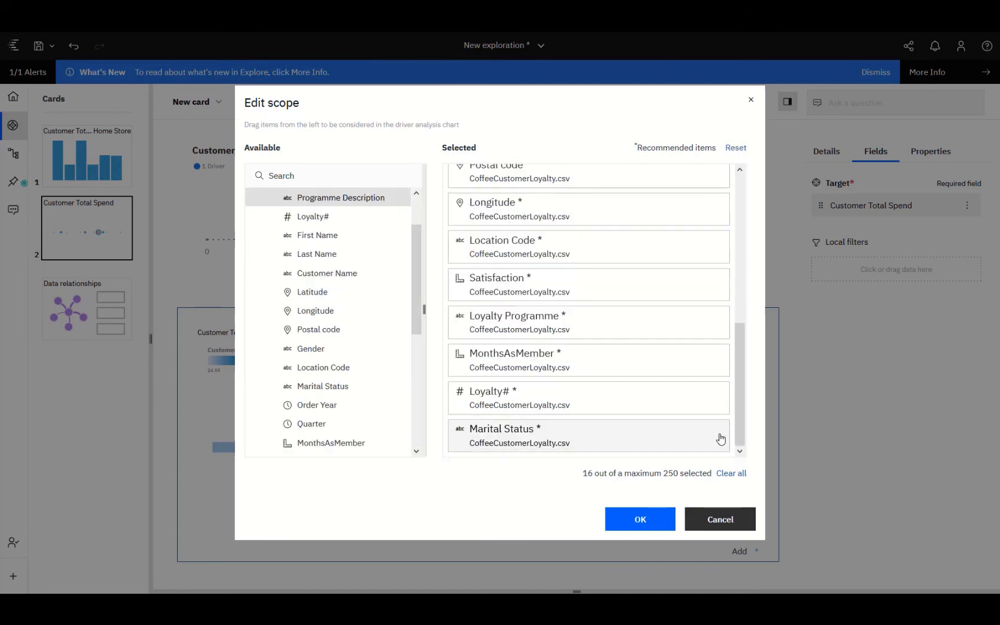
click(646, 525)
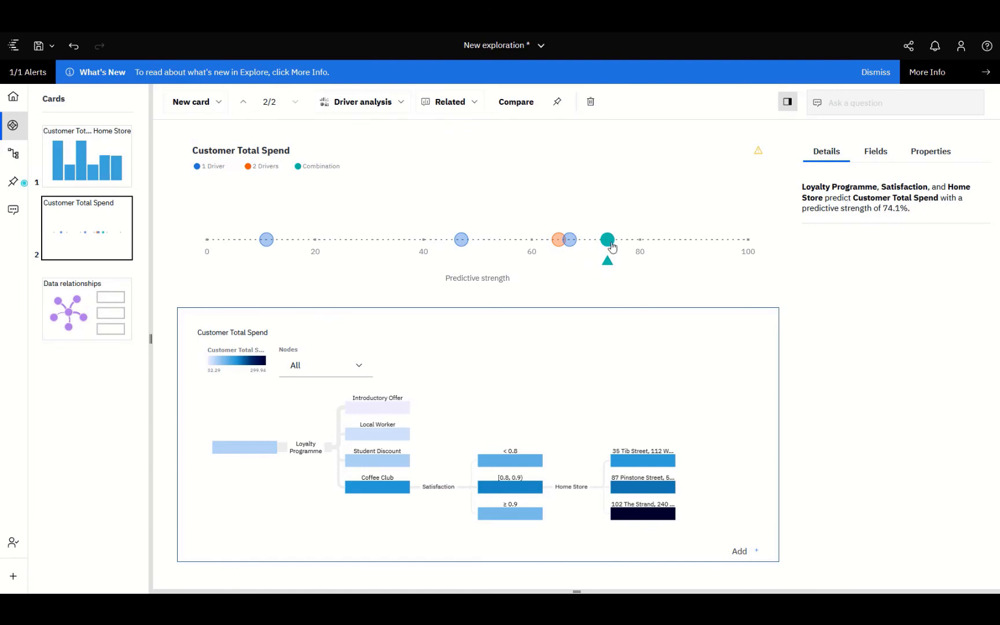
Step: Add the decision tree for the Loyalty Programme, Satisfaction and Home Store combination as a new card
mouse_move(613, 247)
click(572, 347)
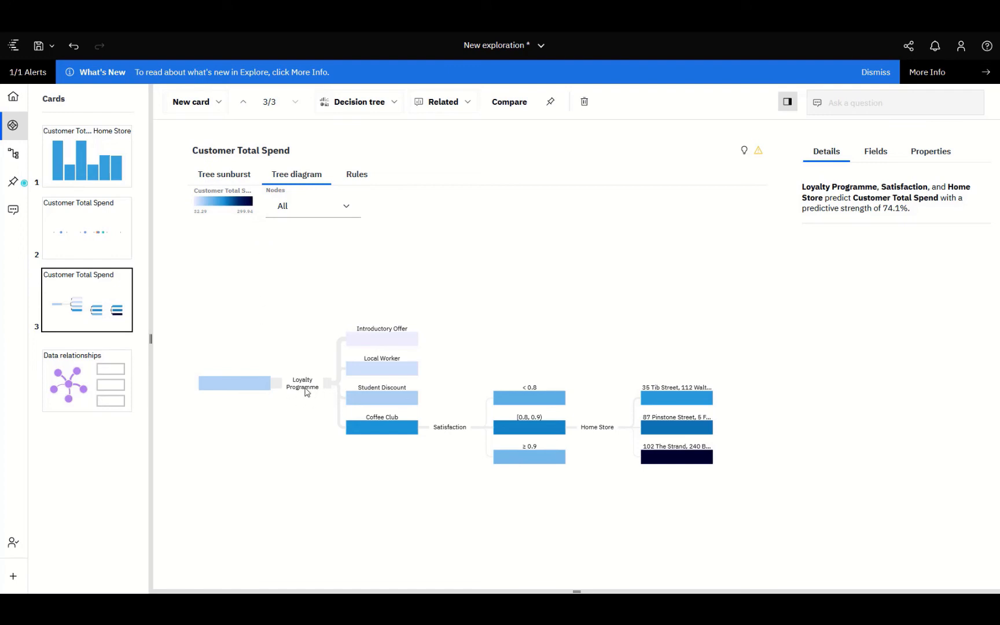
mouse_move(387, 346)
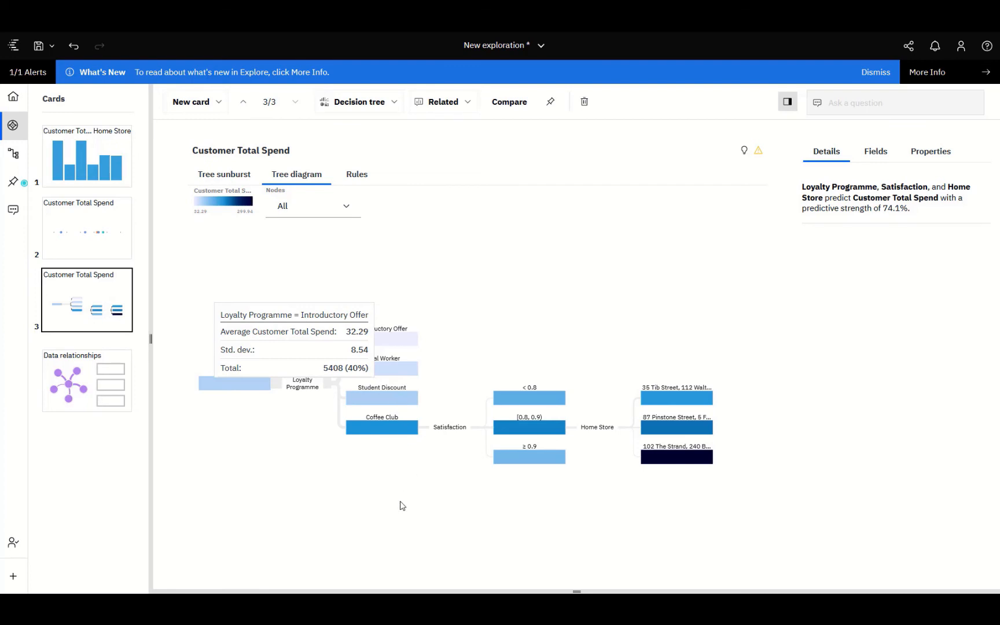
mouse_move(387, 436)
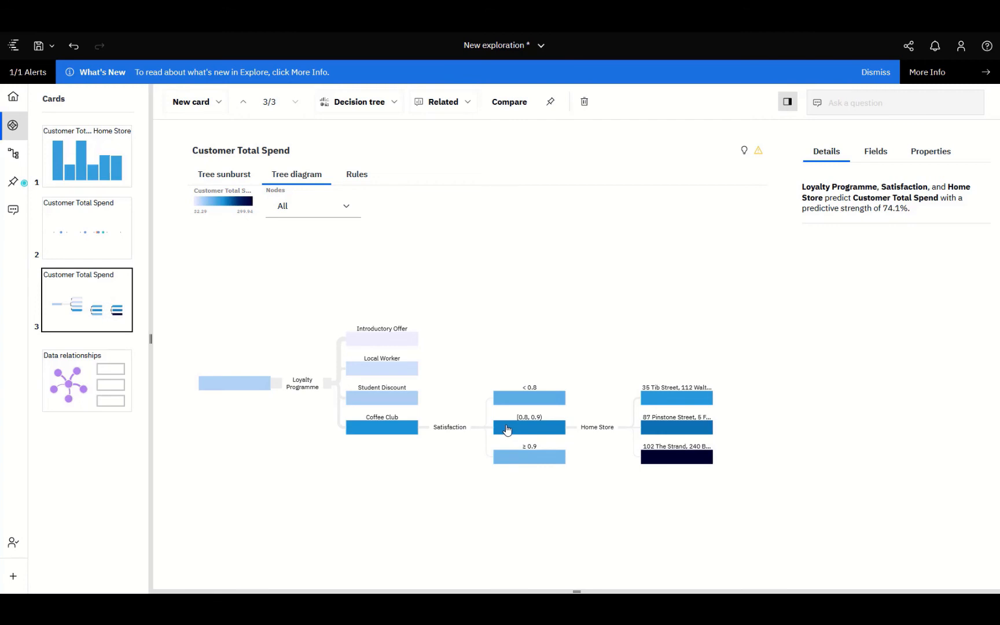
mouse_move(507, 429)
mouse_move(680, 461)
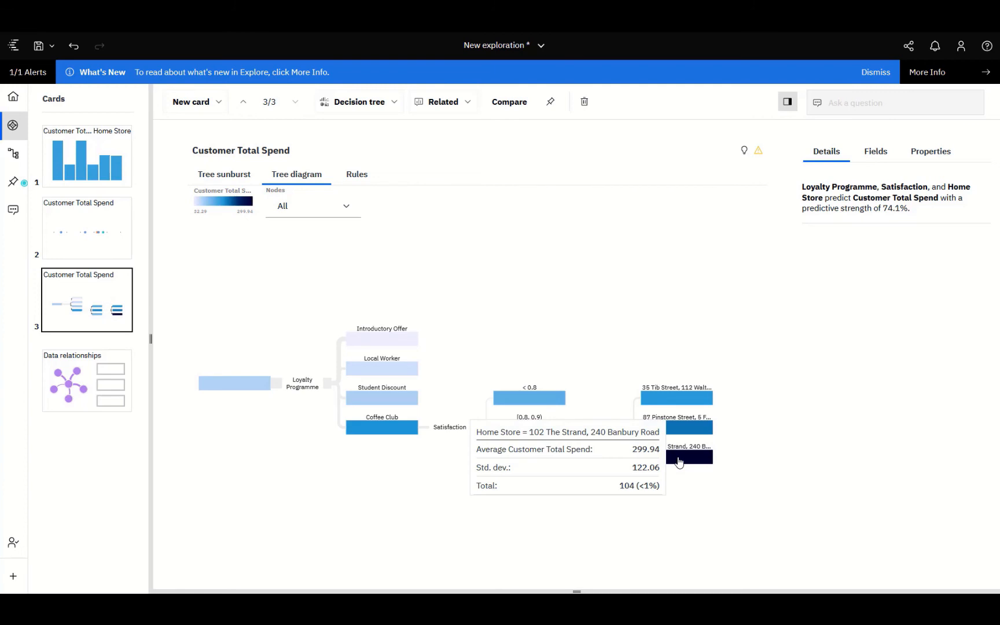
click(680, 461)
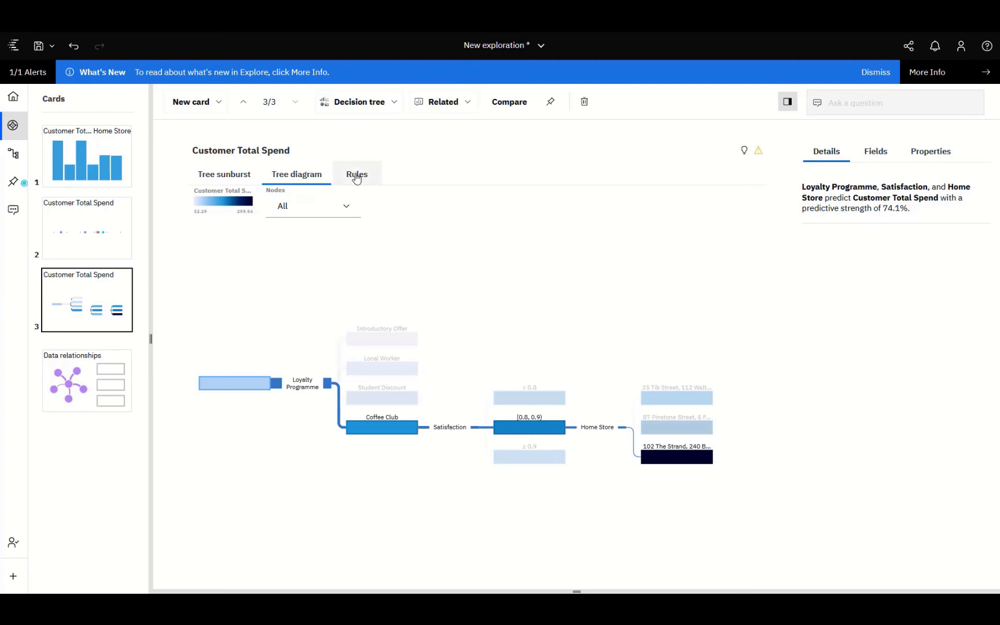
click(355, 175)
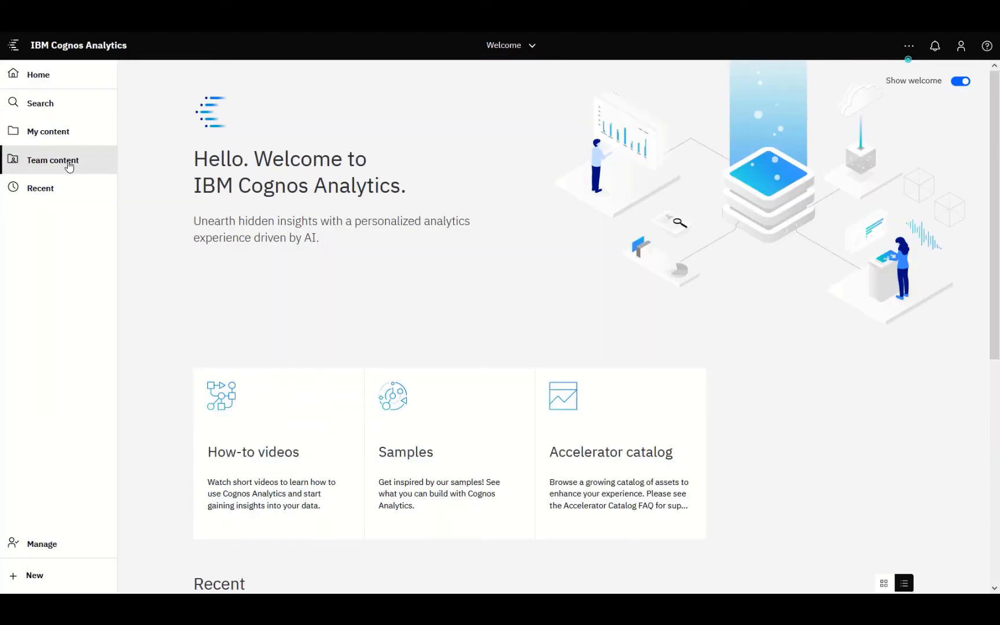
Step: Open the Customer Relationship Dashboard story from the team content
click(68, 164)
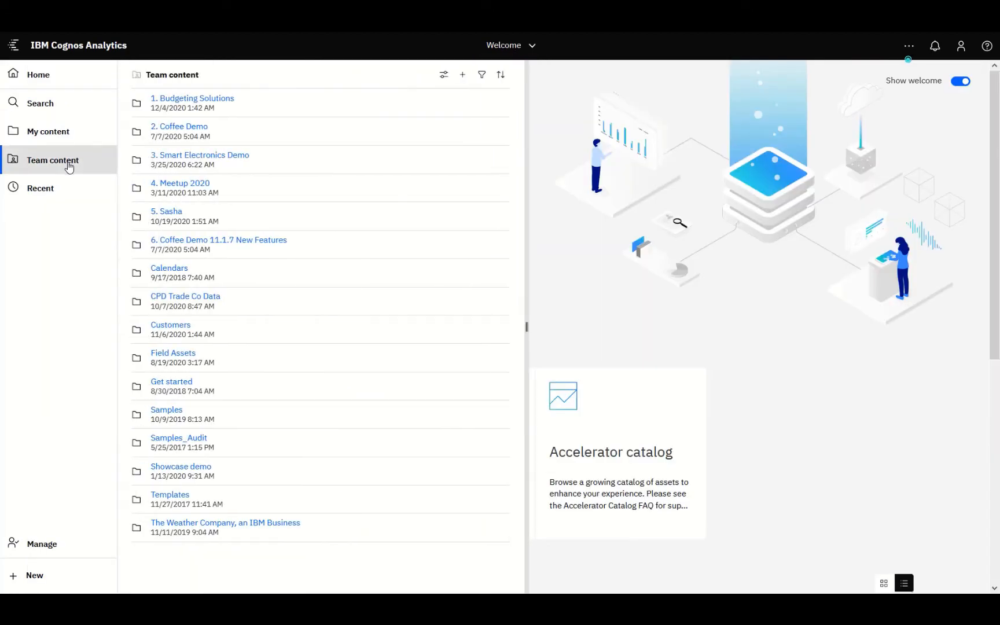
click(195, 99)
click(741, 323)
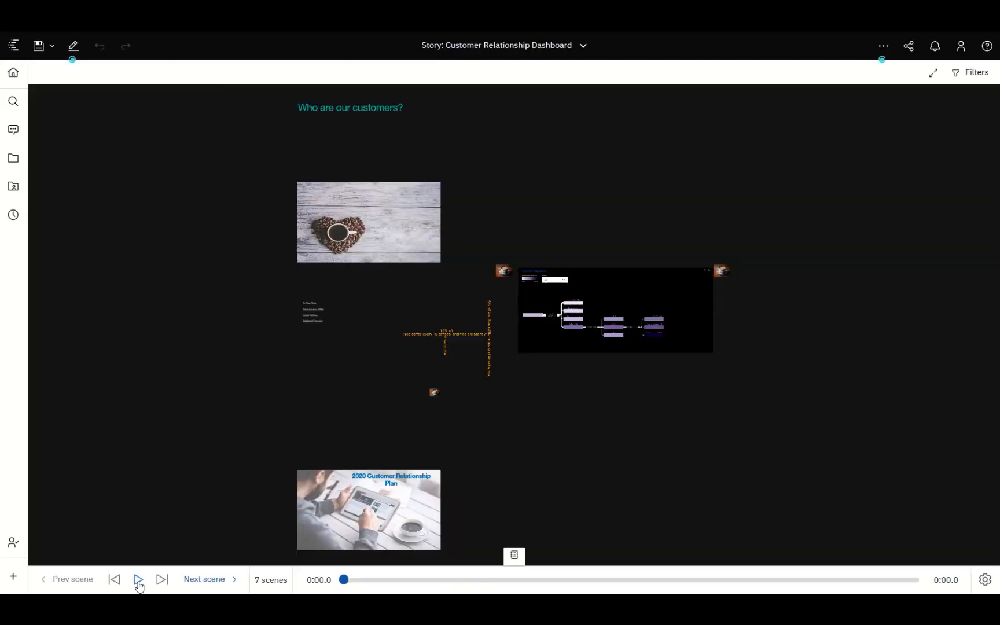
Step: Play the story, pause it on the "Who are our customers?" scene and select the less than 30 age bar
click(138, 581)
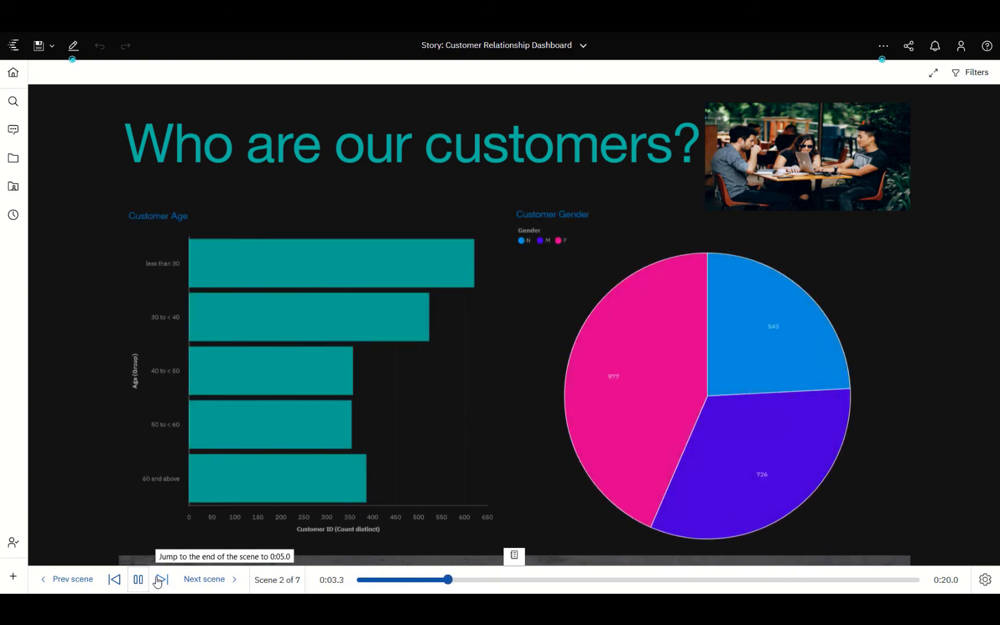
click(143, 590)
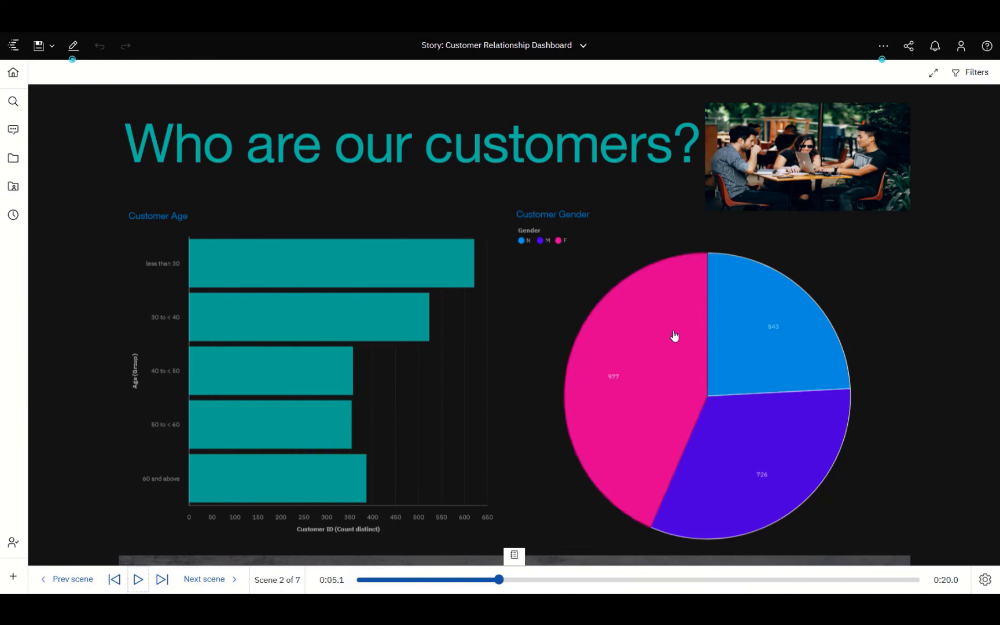
click(310, 263)
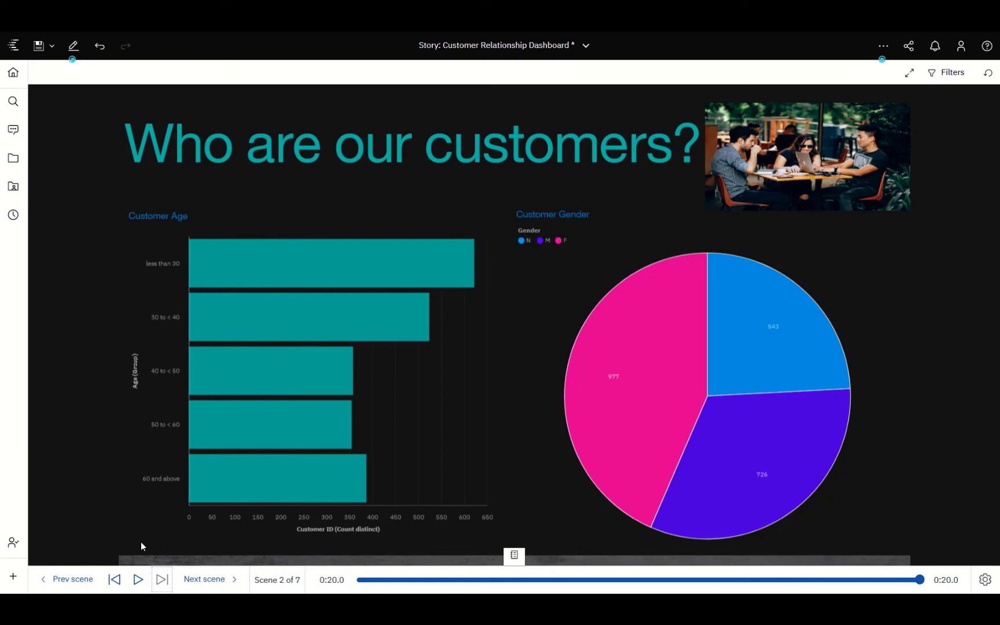
Step: Advance to the "How happy are our customers?" scene, pause it for review and play the story on through scene 7
click(206, 580)
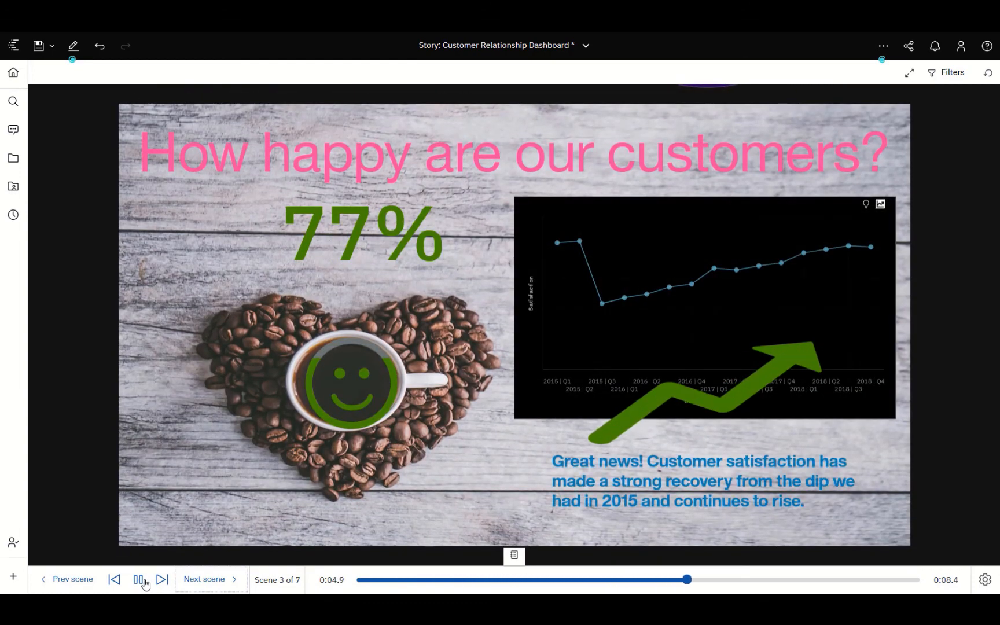
click(144, 580)
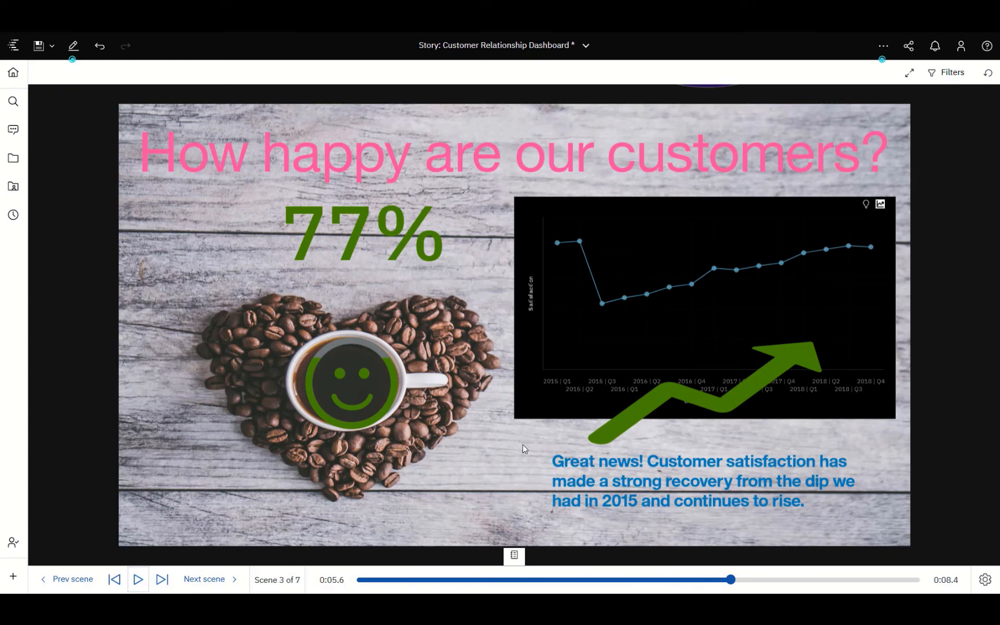
click(138, 580)
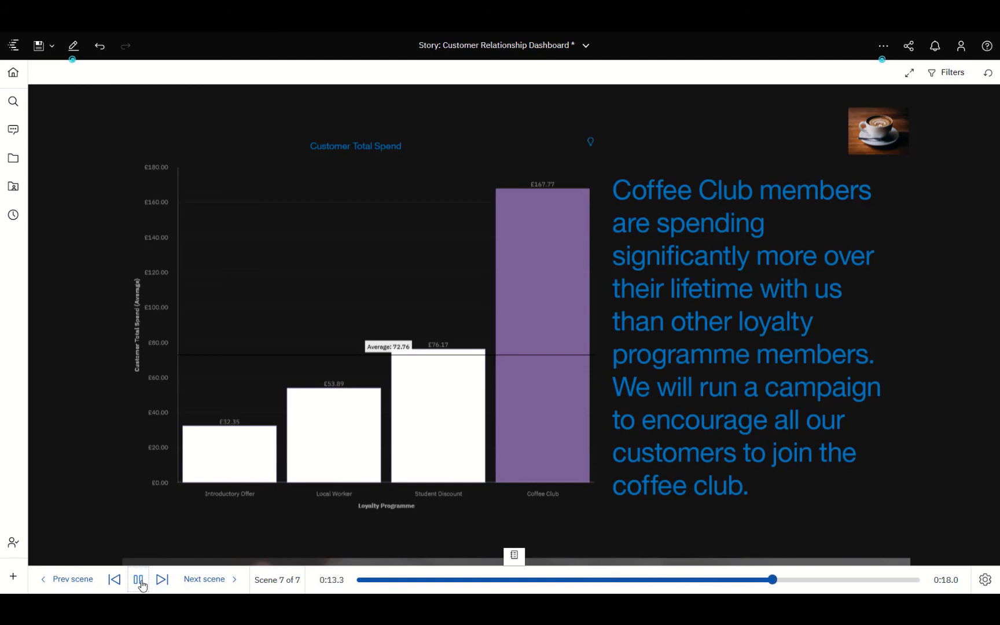
click(142, 584)
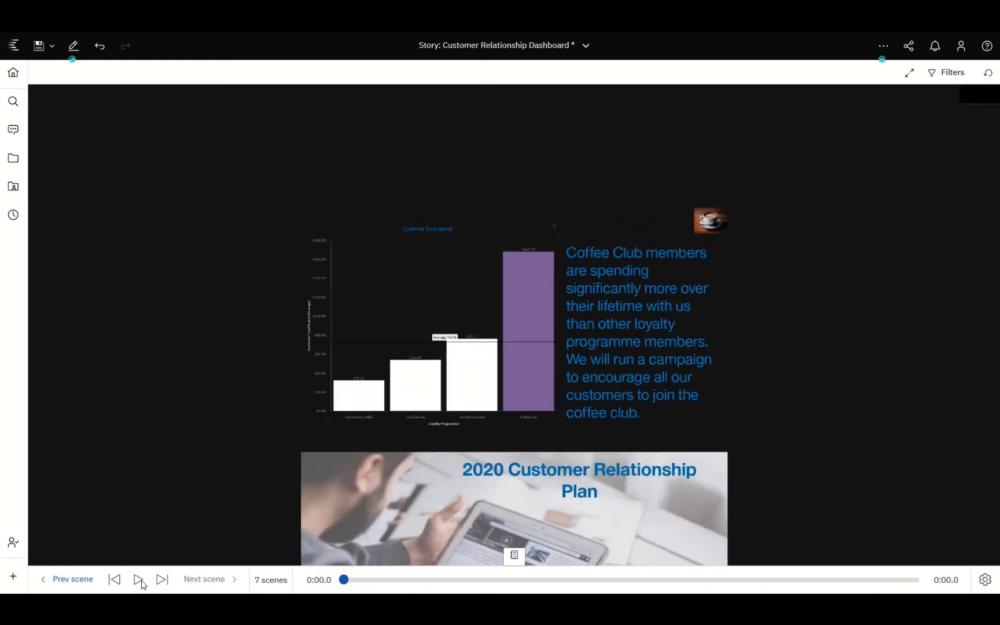